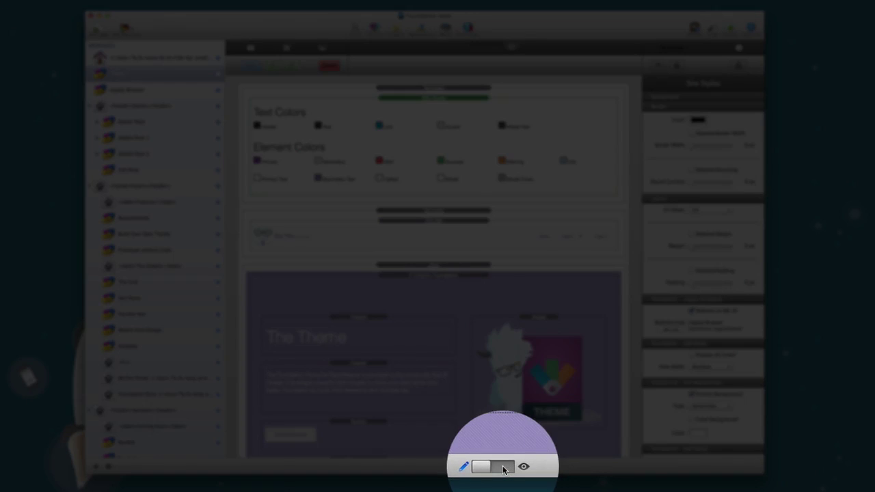
Preview the Theme page and return it to edit mode.
click(501, 466)
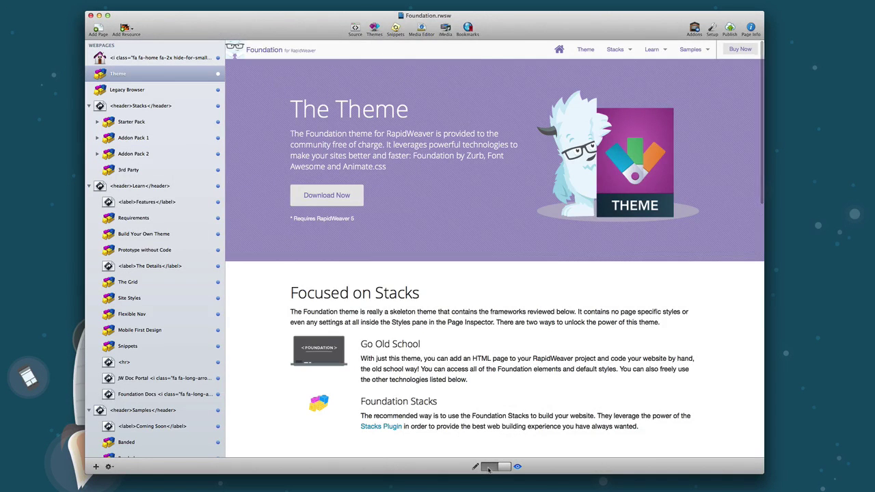
click(489, 468)
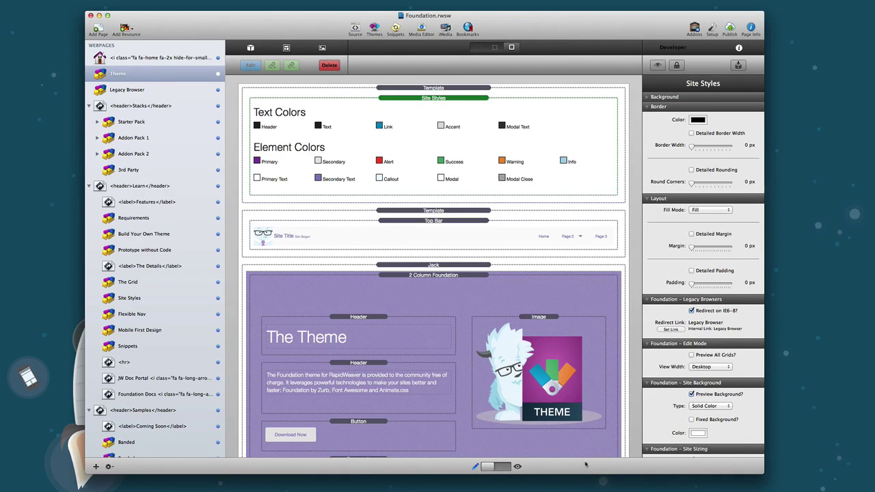
key(super+r)
View the Theme page's general settings in the Page Inspector, close it, and toggle the Stacks settings.
key(super+i)
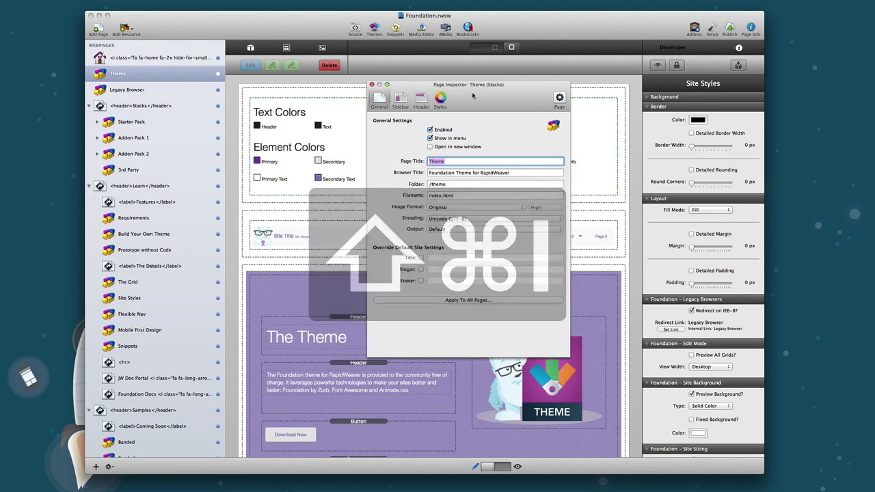
key(alt+super+i)
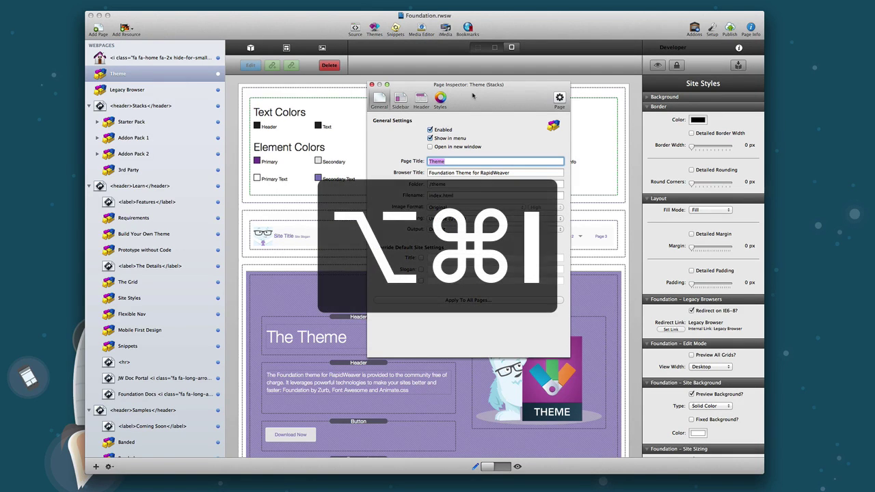
key(alt+super+i)
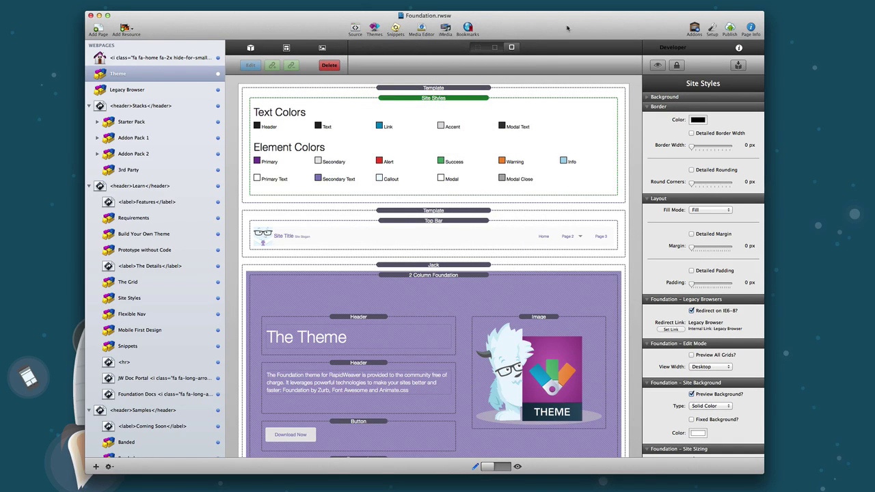
View the FTP publishing settings and the site export dialog, dismissing both without changes.
key(super+k)
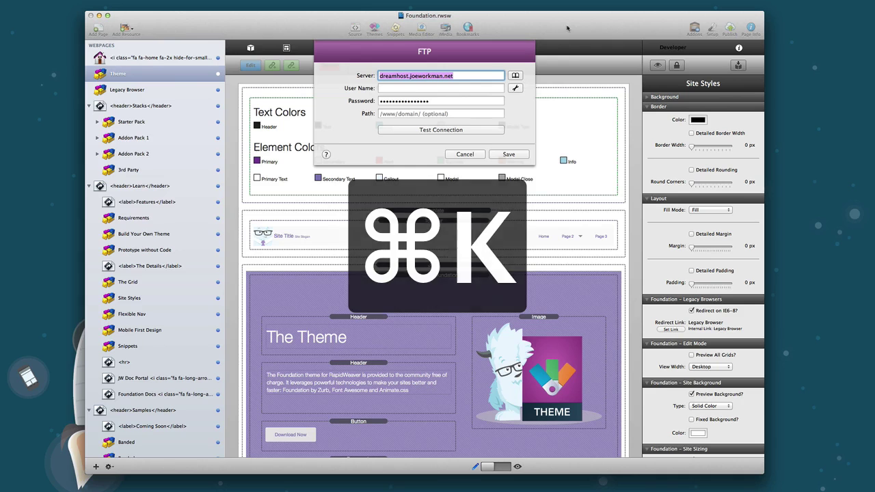
key(Escape)
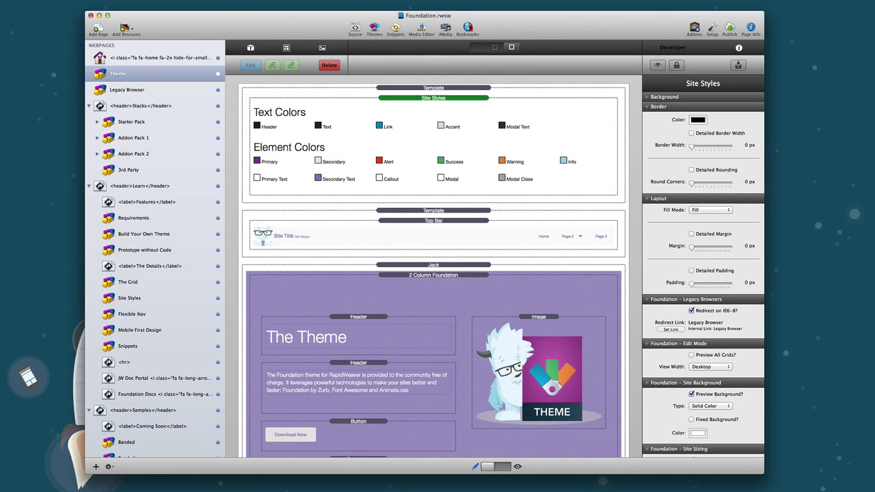
key(super+shift+k)
key(super+shift+e)
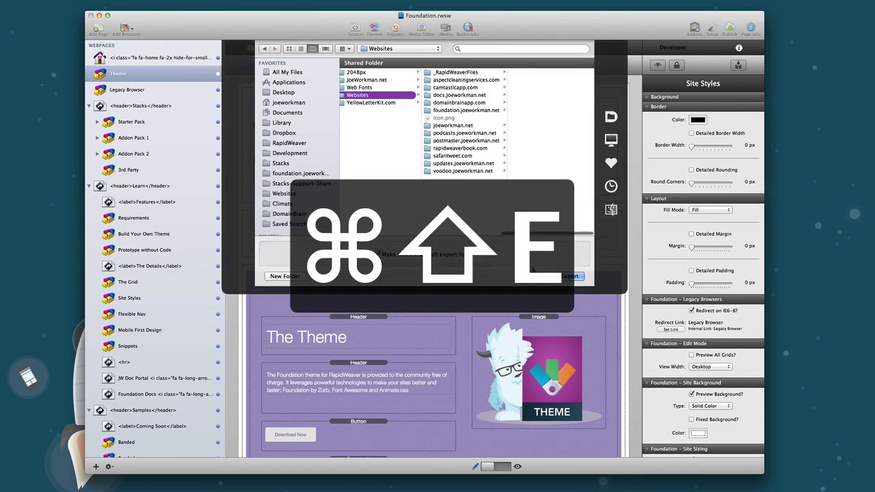
click(534, 276)
View the site setup, close it, and mark all pages and resources as changed.
key(super+1)
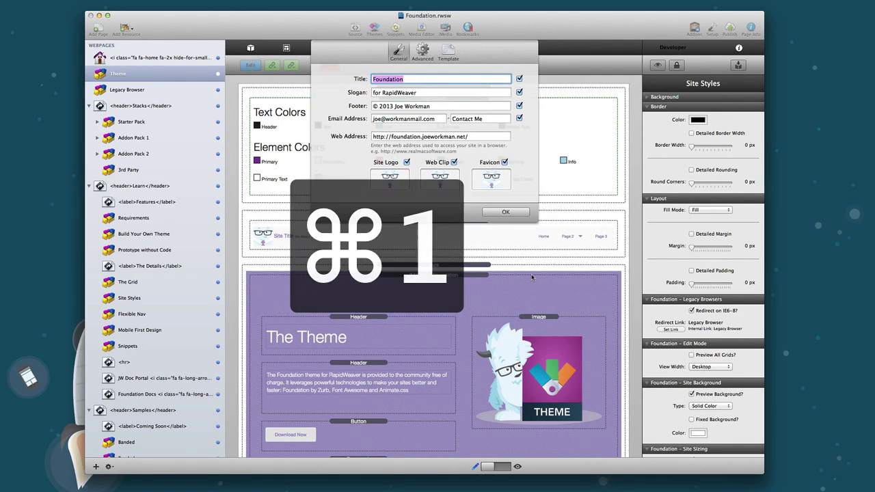
click(520, 214)
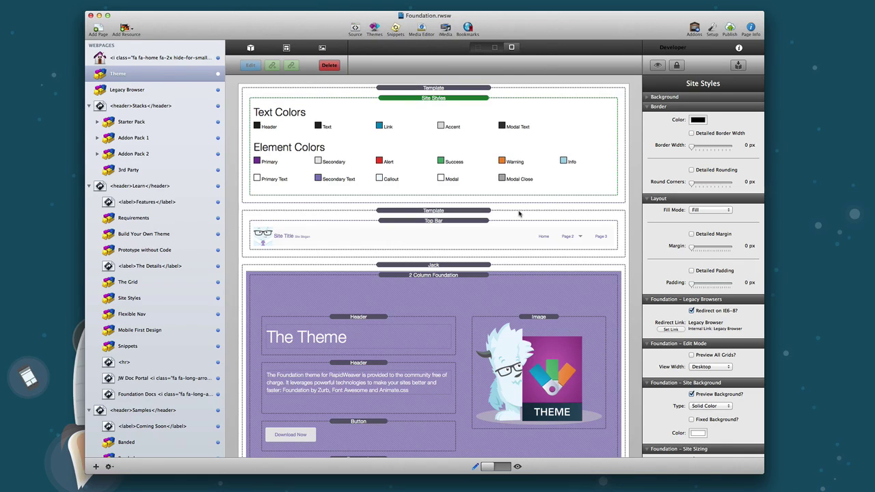
key(super+shift+m)
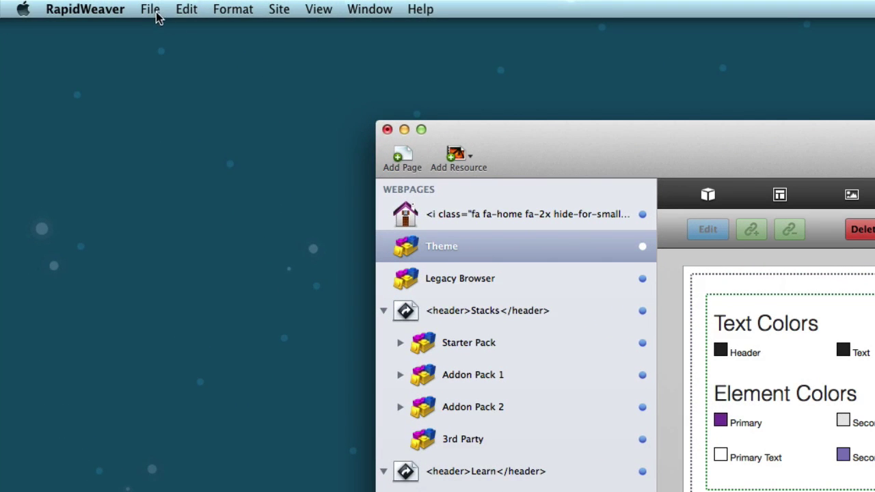
Examine the file, format, site and view commands and the keyboard shortcuts assigned to them.
click(156, 14)
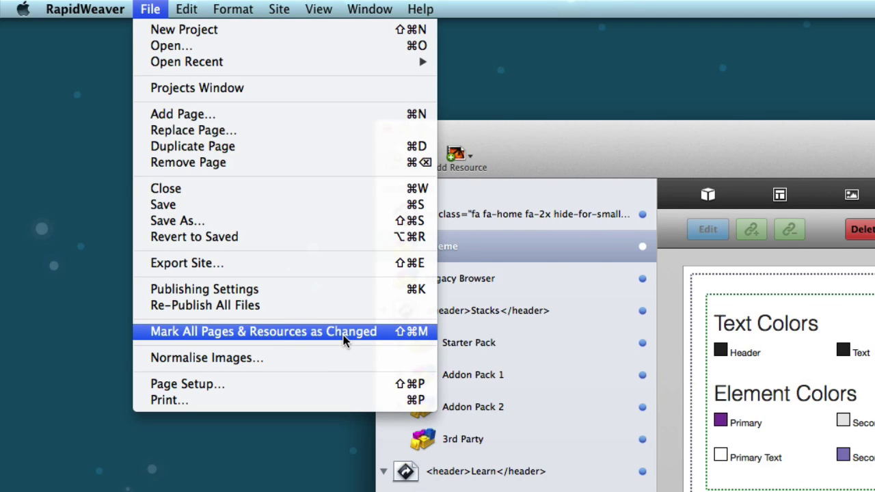
mouse_move(284, 63)
mouse_move(190, 12)
mouse_move(221, 11)
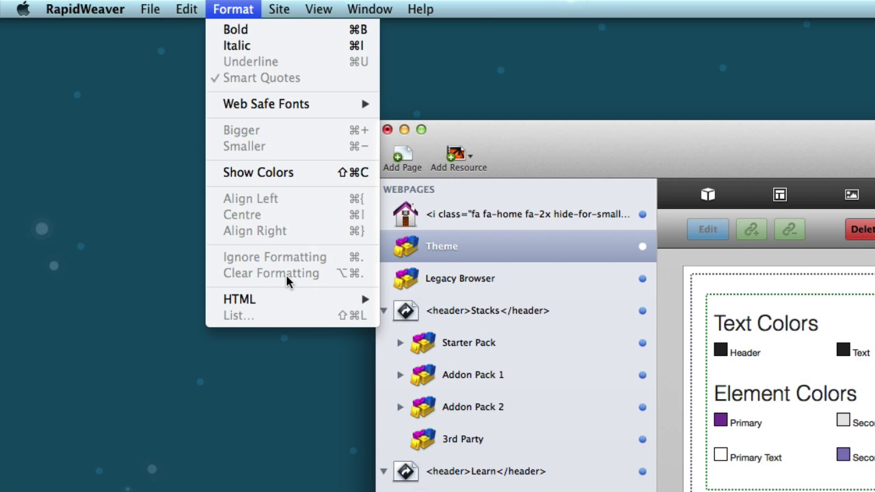
mouse_move(279, 6)
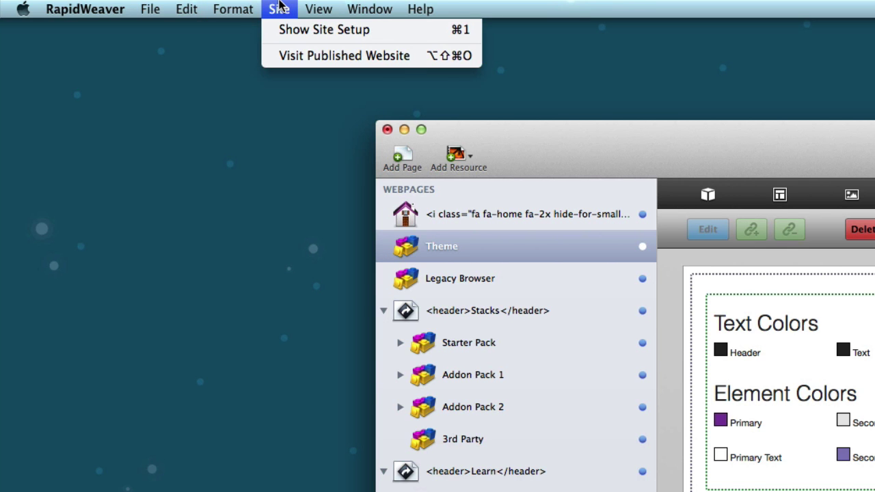
mouse_move(317, 5)
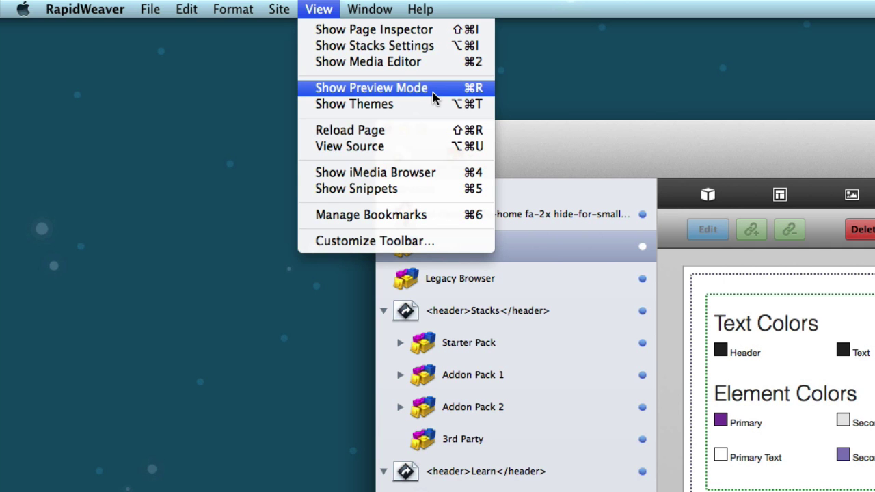
Reveal the alternate file commands and compare Export Changes To Default Folder with Export Site.
mouse_move(151, 9)
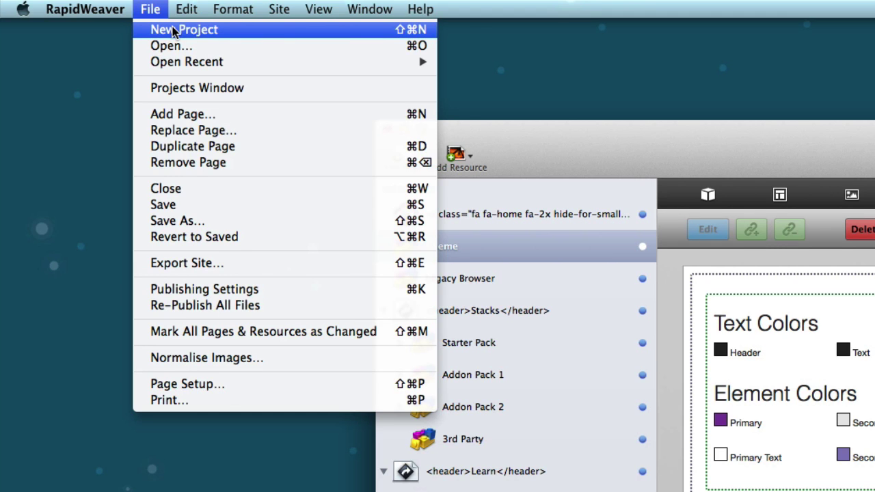
key(alt)
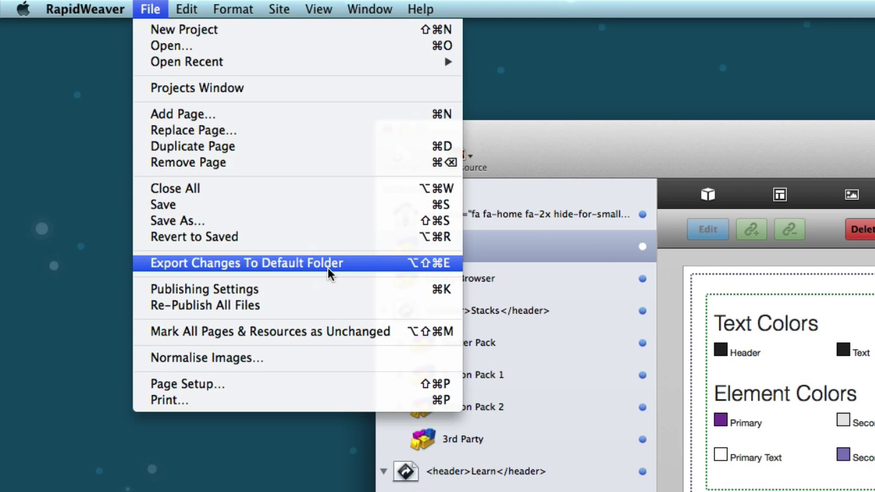
key(alt)
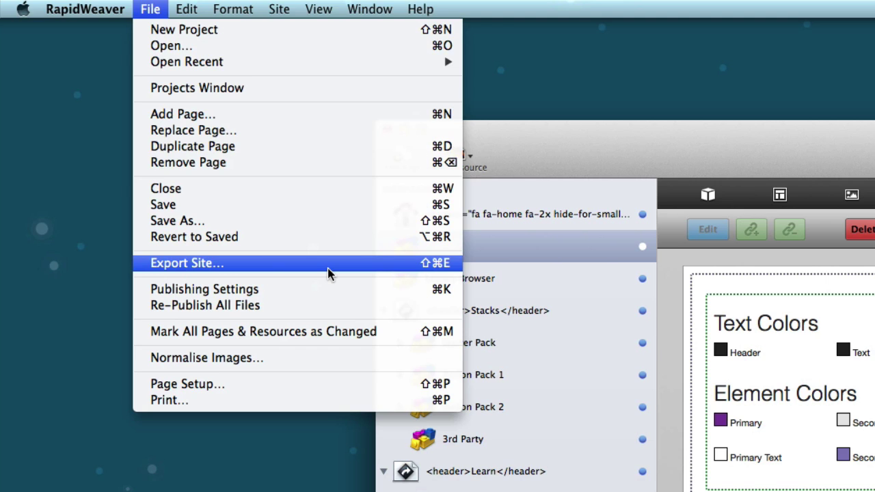
key(alt)
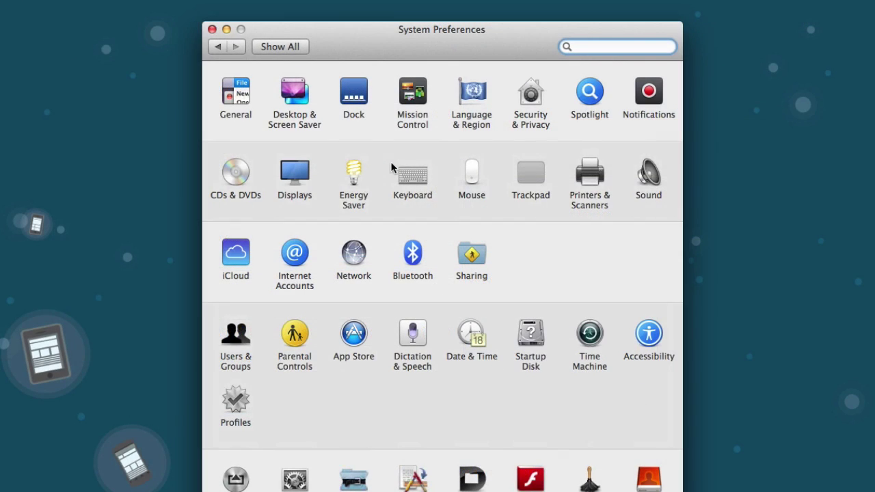
Switch to System Preferences and show the app shortcuts in the Keyboard settings.
click(412, 179)
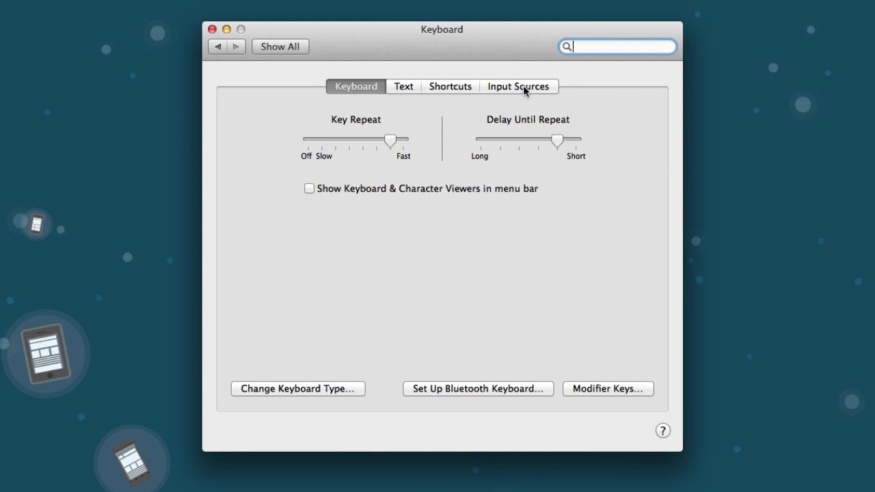
click(459, 89)
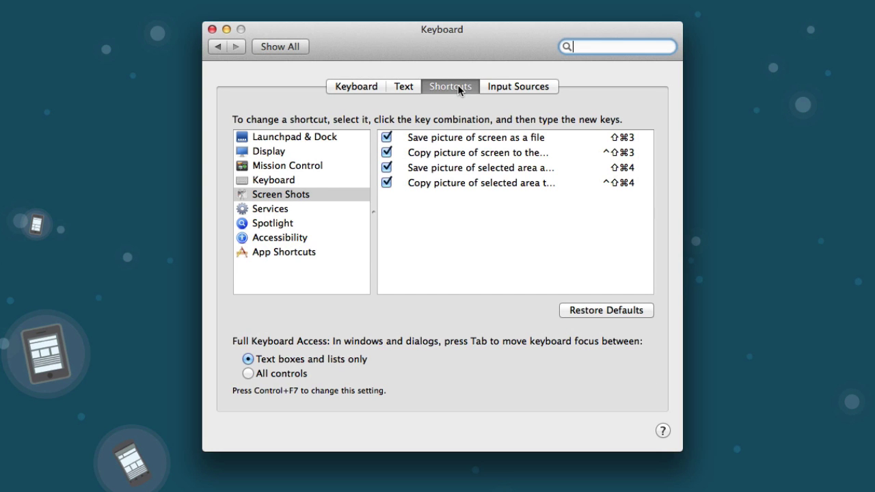
click(267, 255)
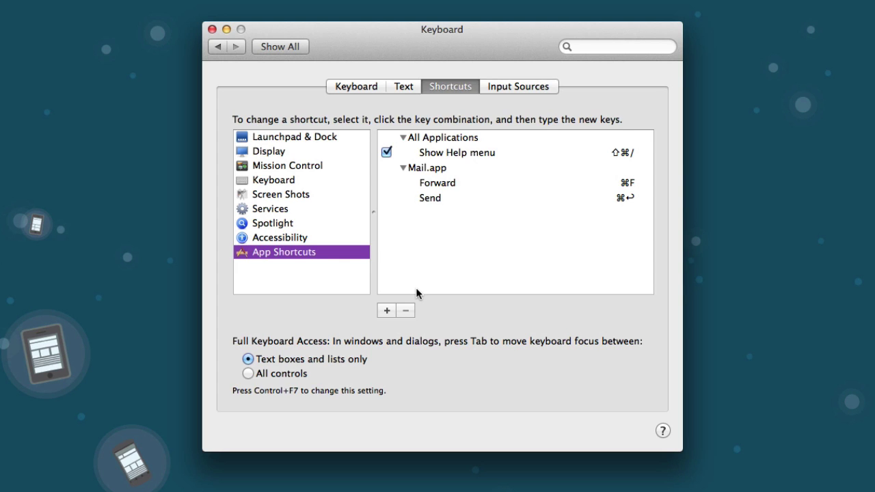
Add a ⌘E shortcut for the command Export Changes To Default Folder in RapidWeaver.app.
click(387, 311)
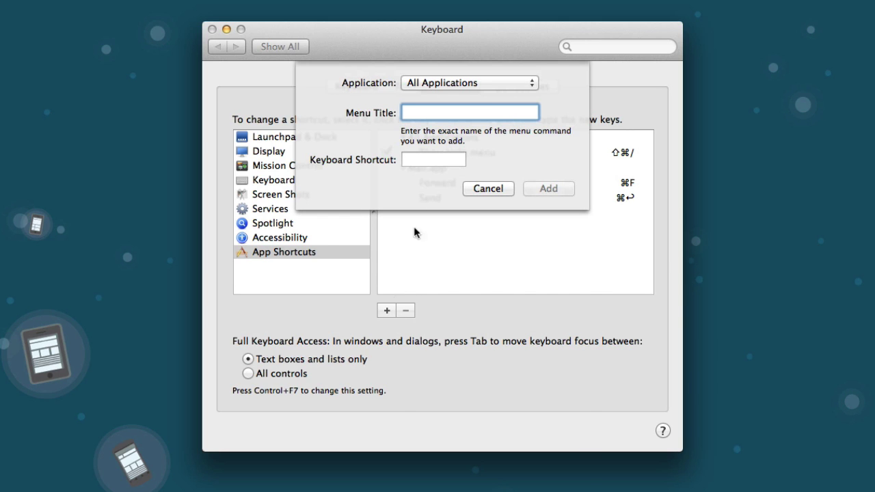
click(465, 83)
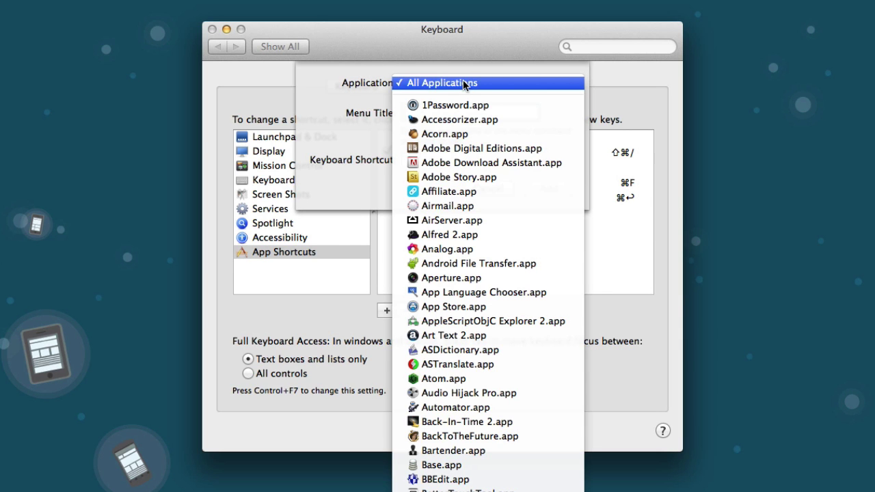
scroll(463, 83, down, 20)
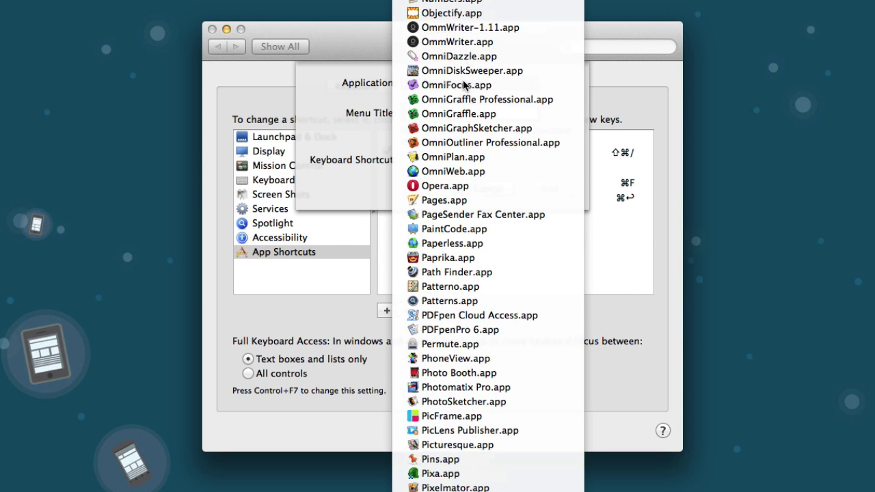
scroll(464, 84, down, 3)
click(463, 84)
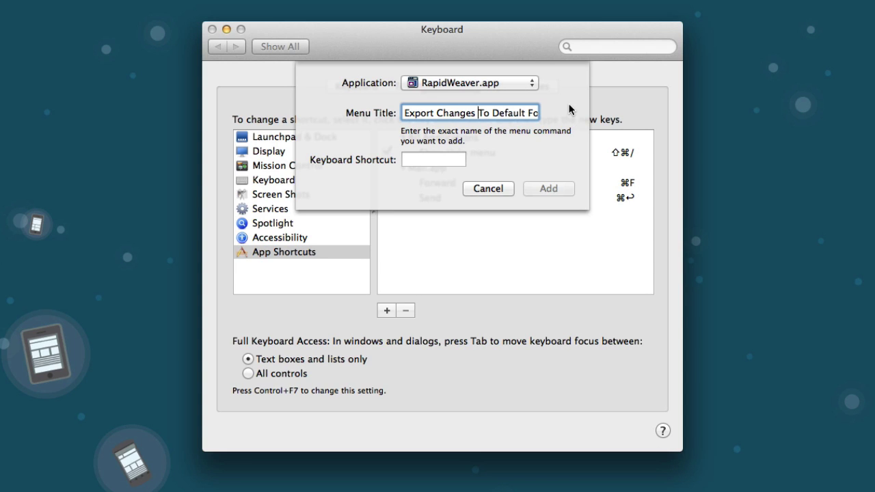
key(Tab)
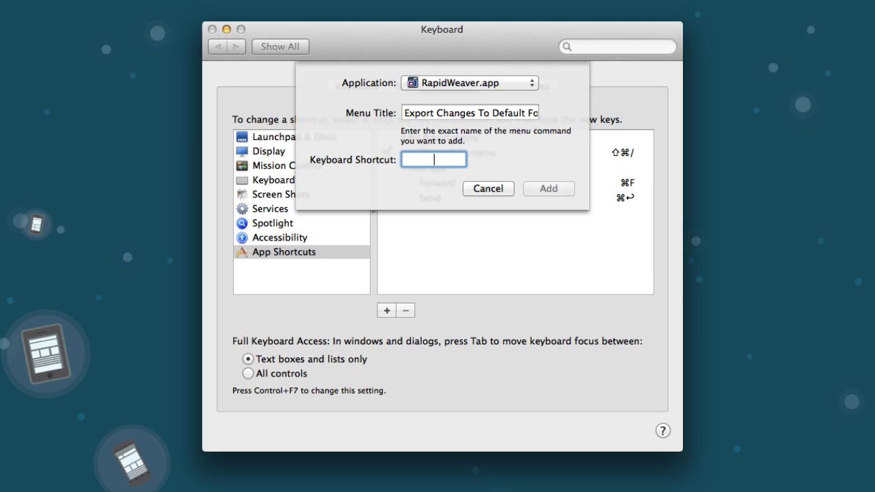
key(super+e)
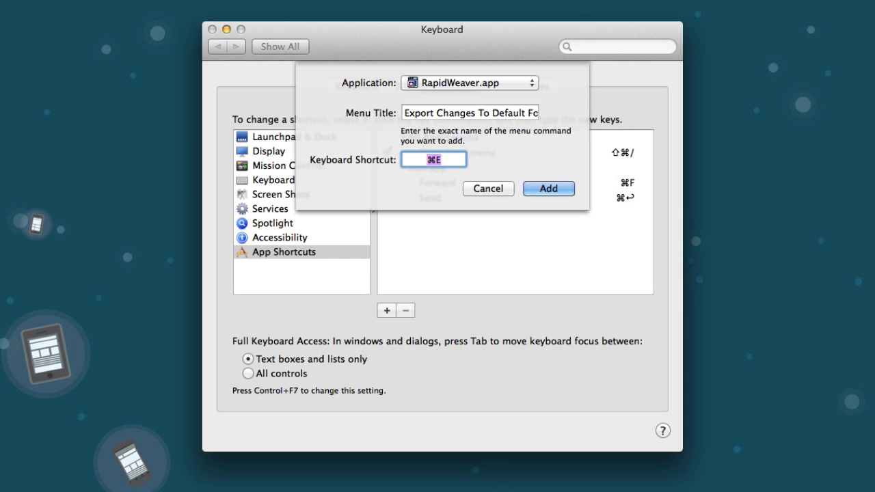
click(551, 187)
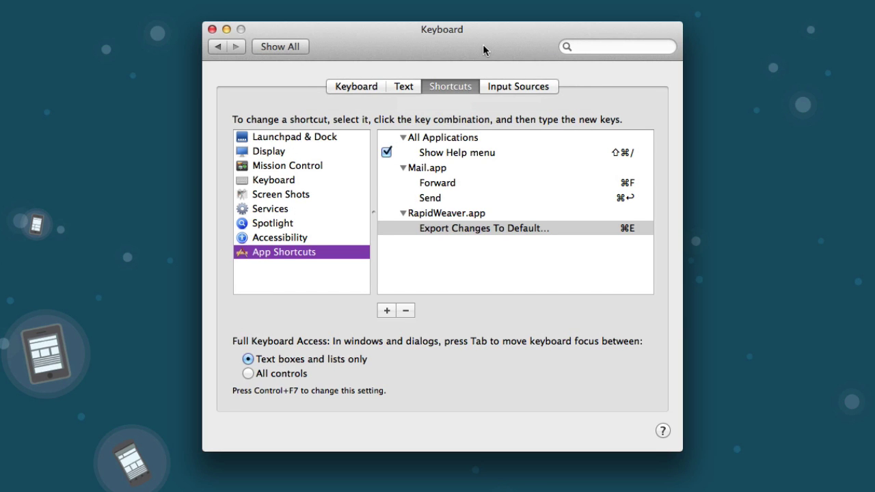
drag(483, 44, 492, 44)
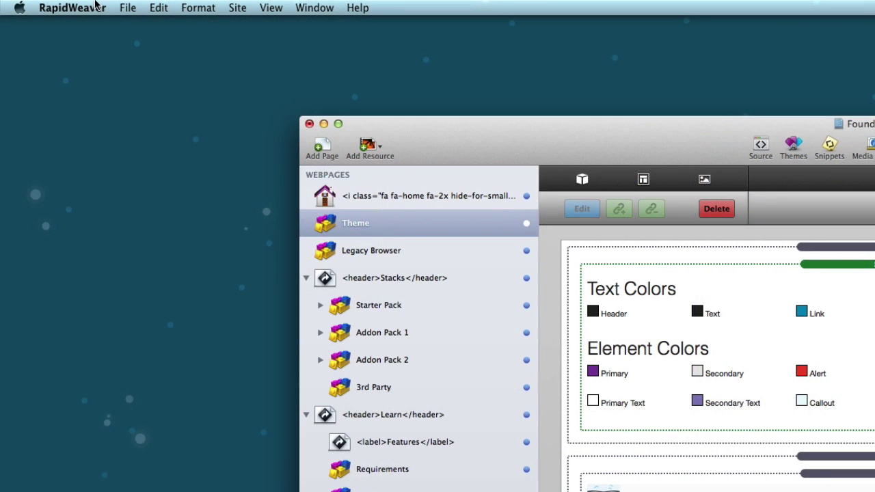
Switch to RapidWeaver, check the new shortcut, and export changes to the default folder, saving the unsaved edits first.
click(129, 9)
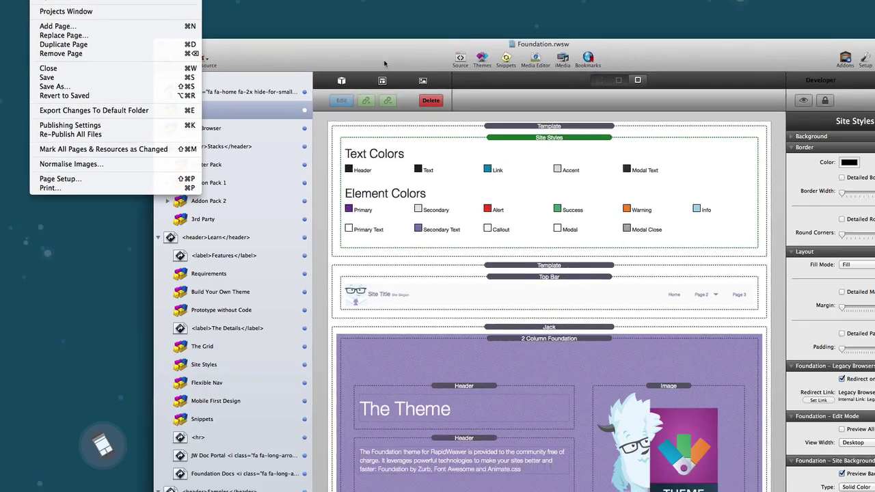
click(647, 152)
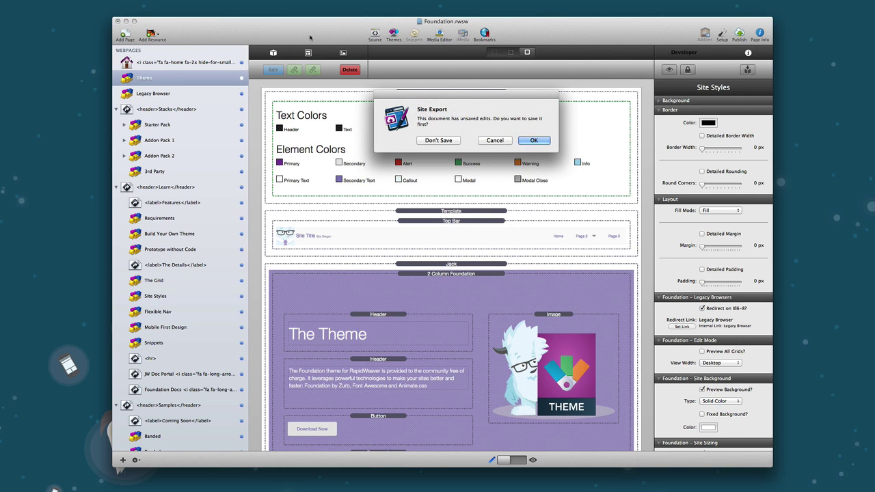
key(Return)
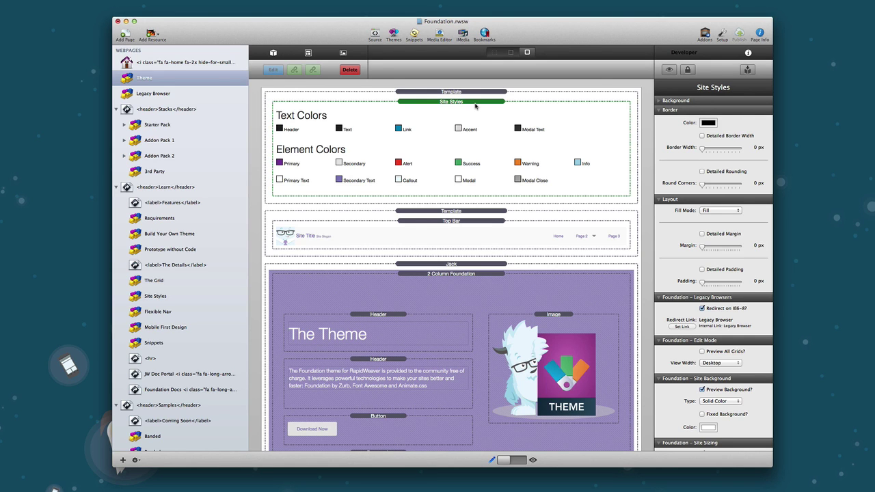
Hide the Stacks settings and show them again.
key(super+alt+i)
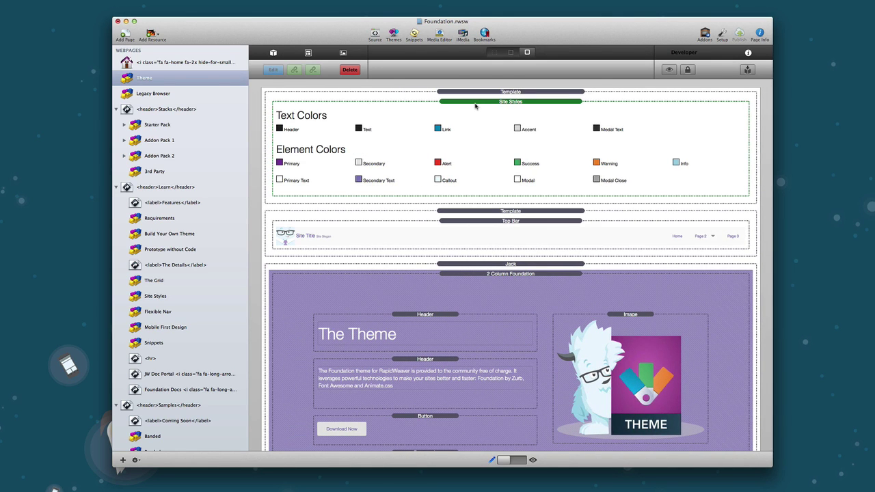
key(super+alt+i)
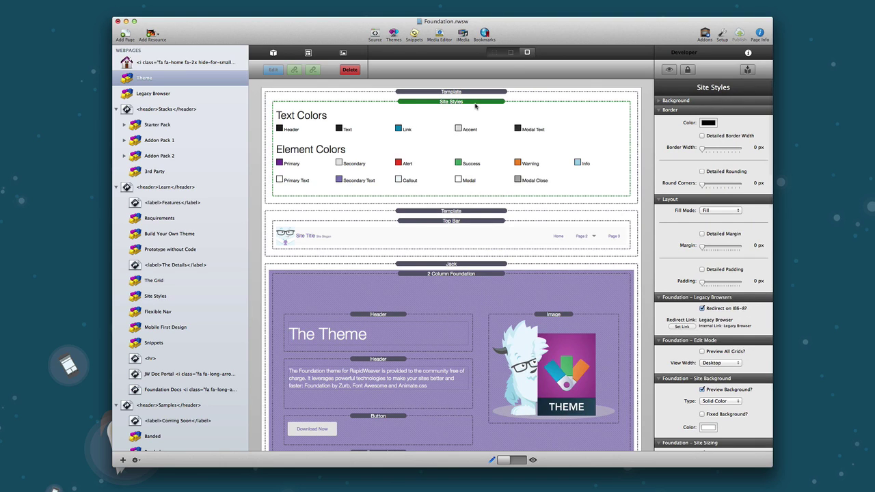
Toggle the Stacks info pane off and on several times, leaving it shown beside the Theme page.
key(super+alt+i)
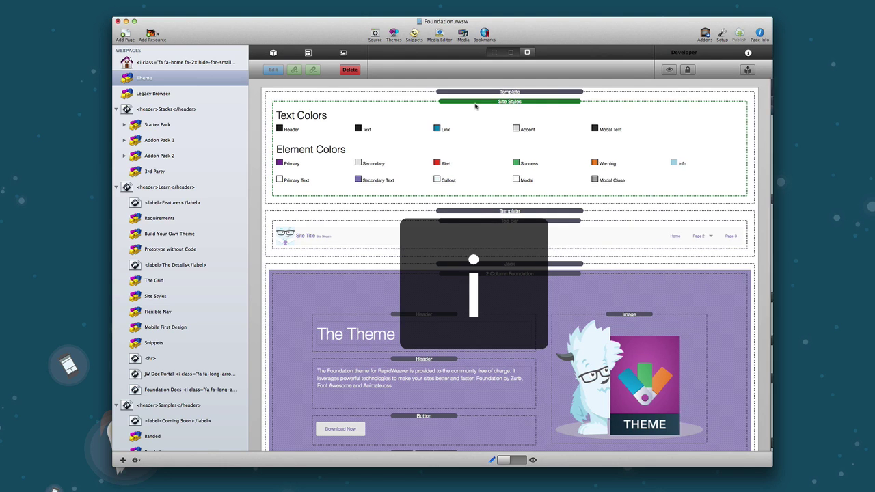
key(super+alt+i)
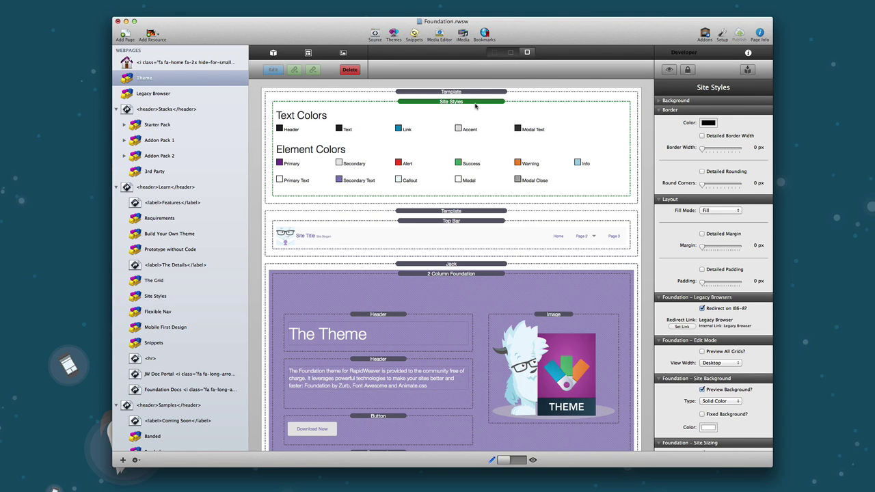
key(alt+super+i)
key(alt+super+i)
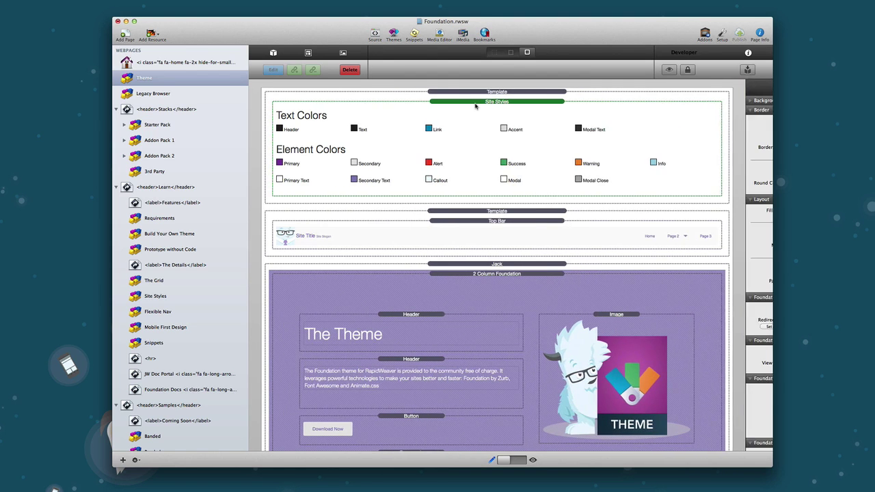
key(alt+super+i)
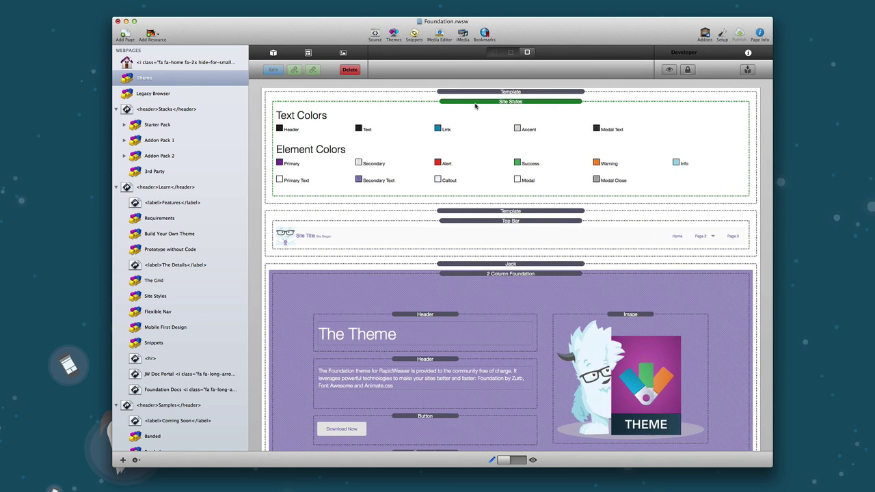
key(alt+super+i)
key(alt+super+i)
key(alt+super+i)
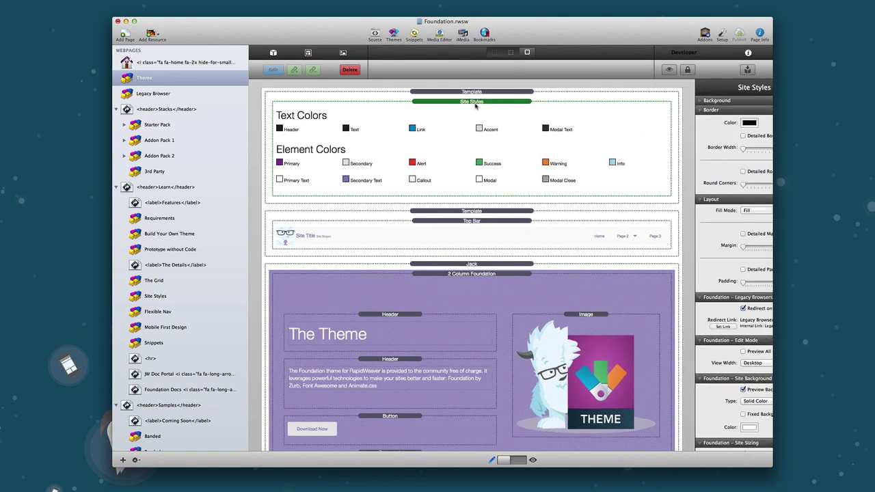
key(alt+super+i)
key(alt+super+i)
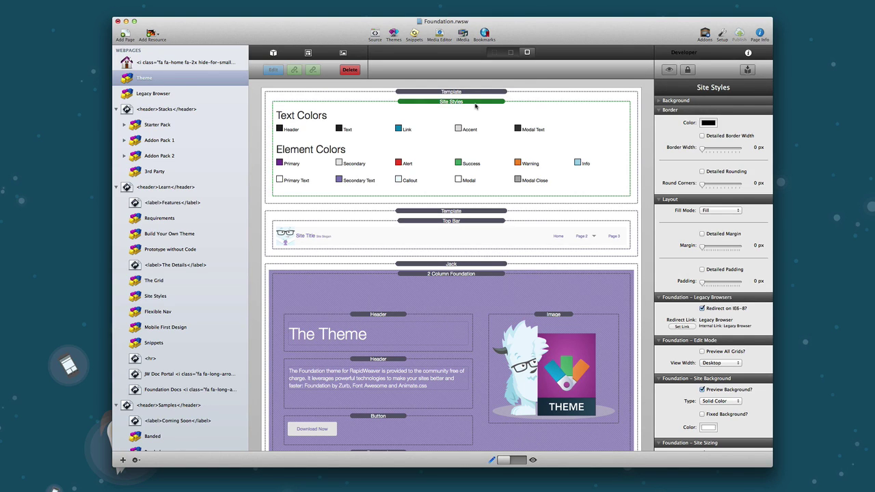
Cycle the Theme page through the no, normal and thick outline view modes, ending with thick outlines.
key(super+r)
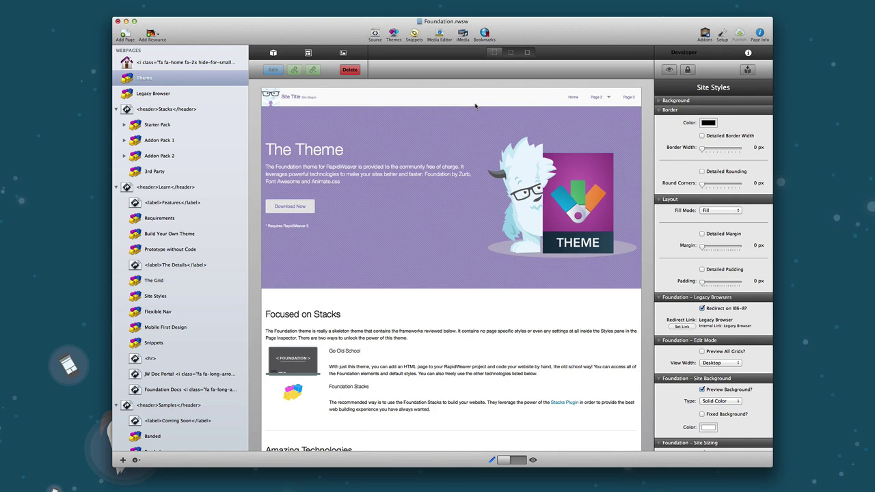
key(super+r)
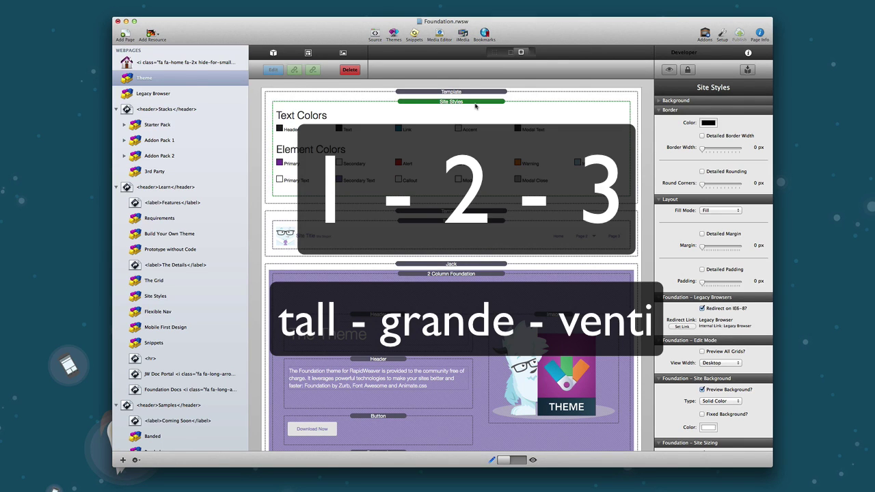
key(super+r)
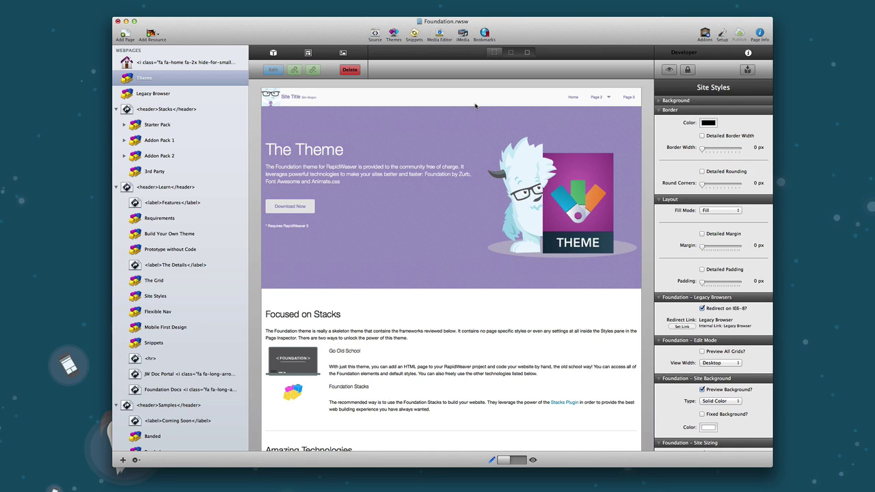
key(super+l)
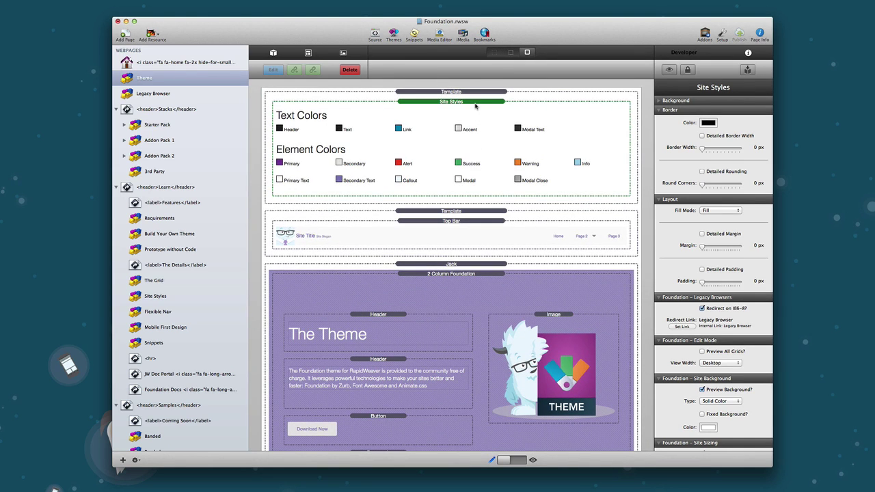
key(super+r)
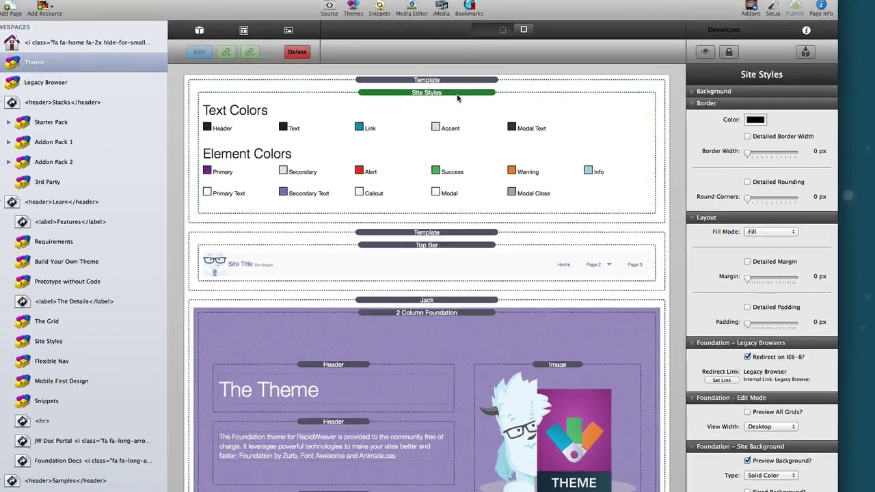
Show the Page Inspector for the Theme page and examine its list of Stacks shortcuts.
key(super+shift+i)
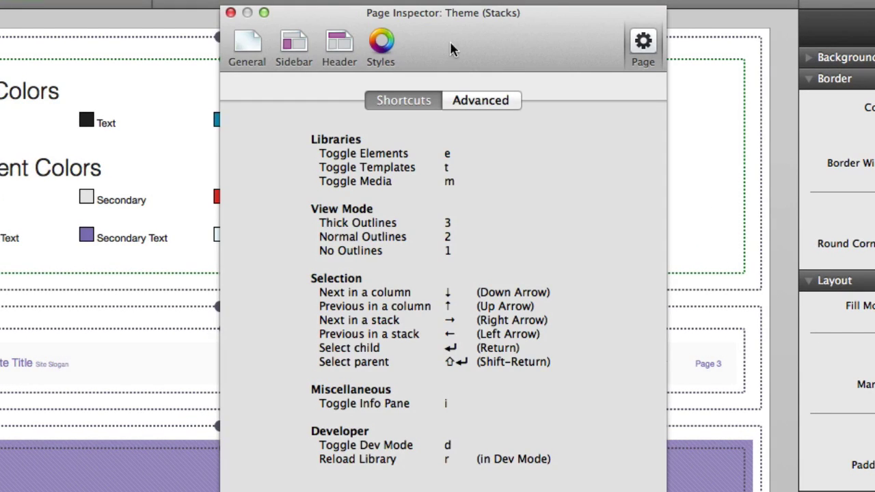
drag(468, 25, 455, 41)
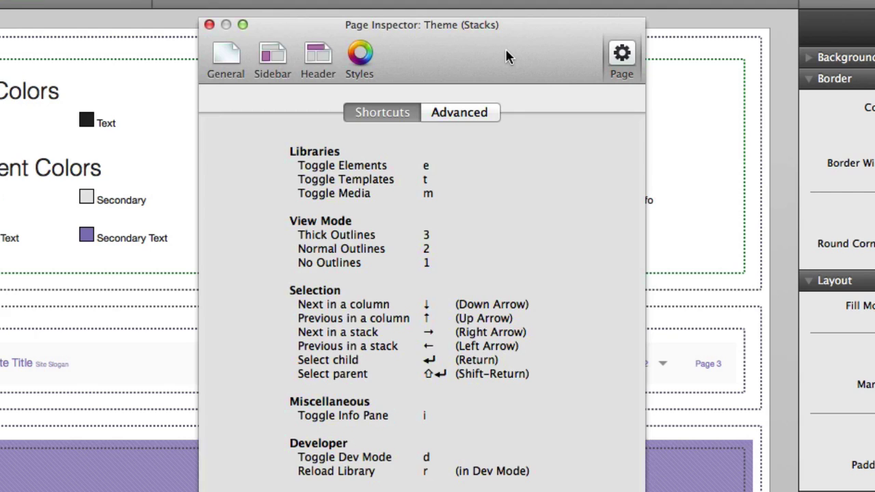
click(621, 54)
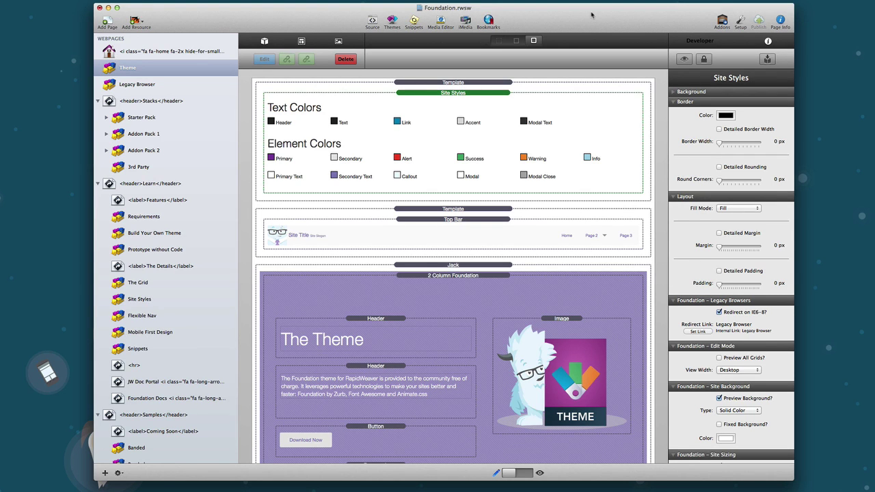
Preview the Theme page and return to editing, and switch the outlines off and back to thick.
key(super+r)
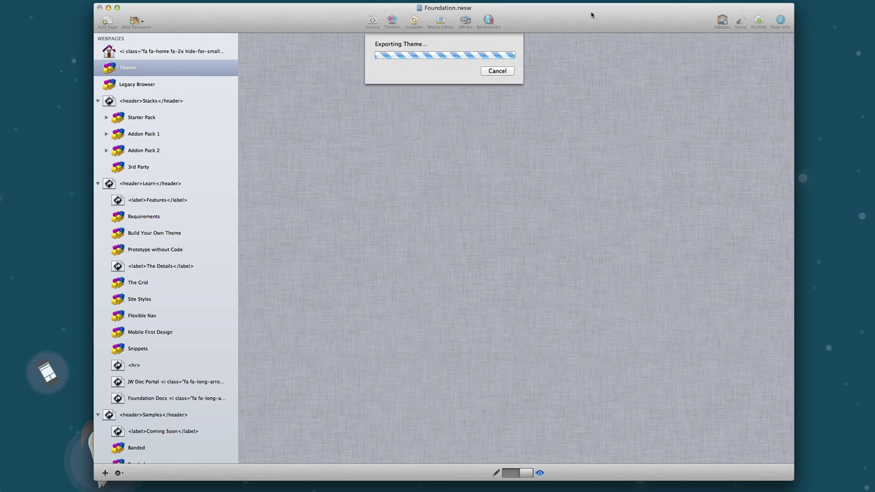
key(super+r)
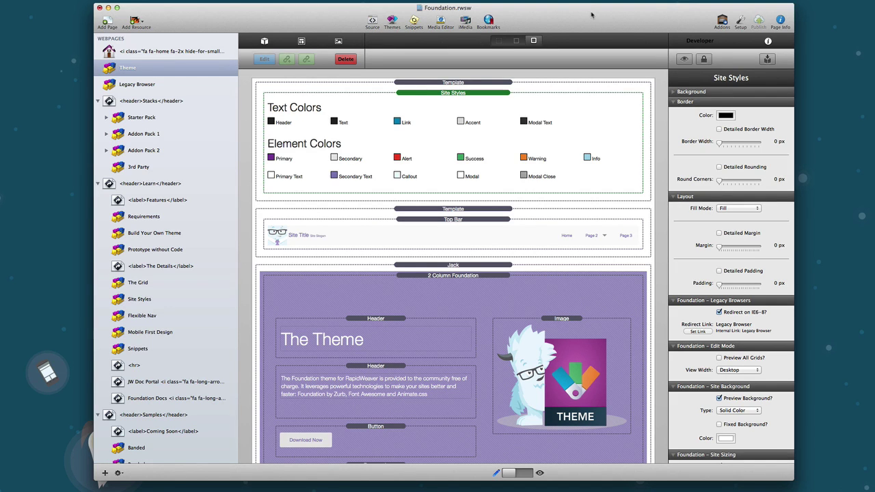
key(super+r)
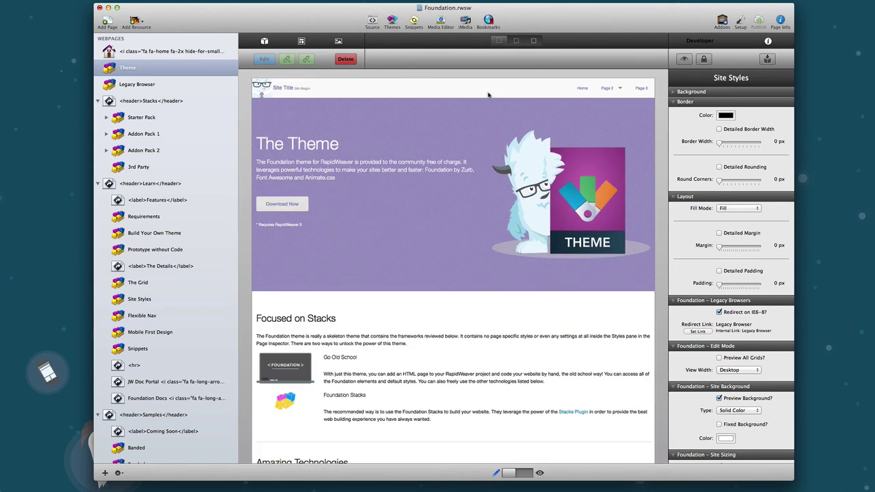
key(super+r)
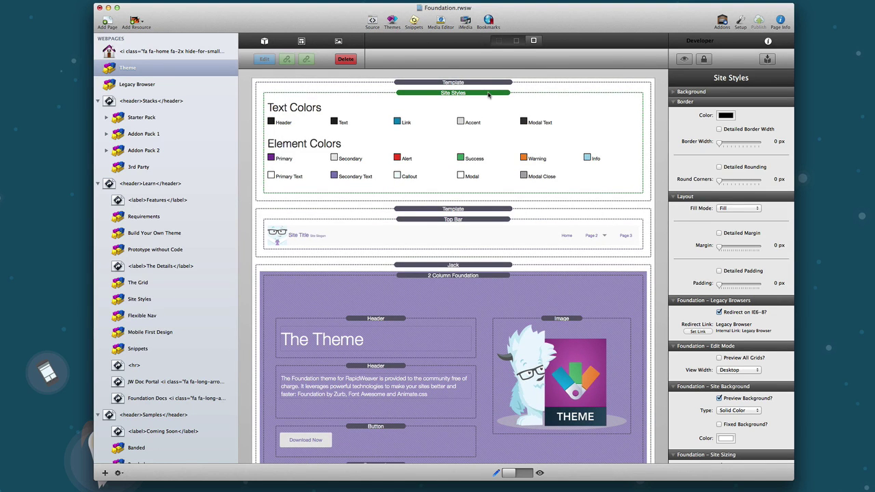
Toggle the Stacks info pane again, leaving it hidden so the page fills the editing area.
key(super+i)
key(super+i)
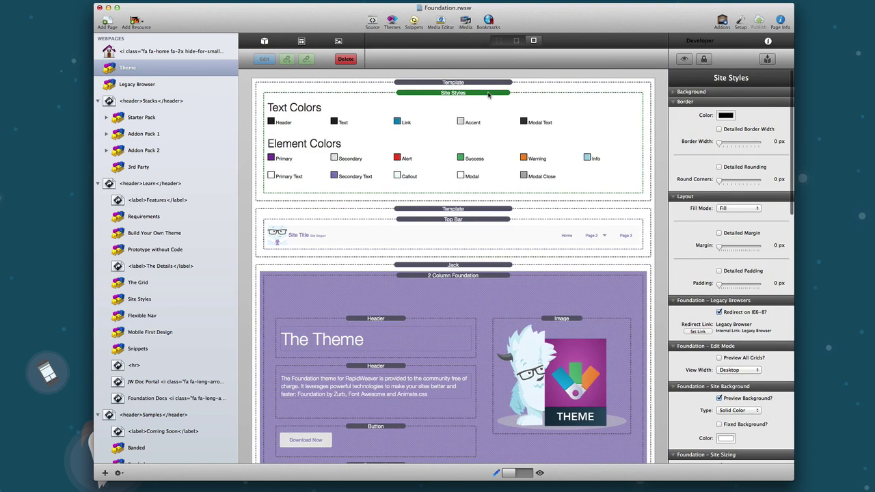
key(super+i)
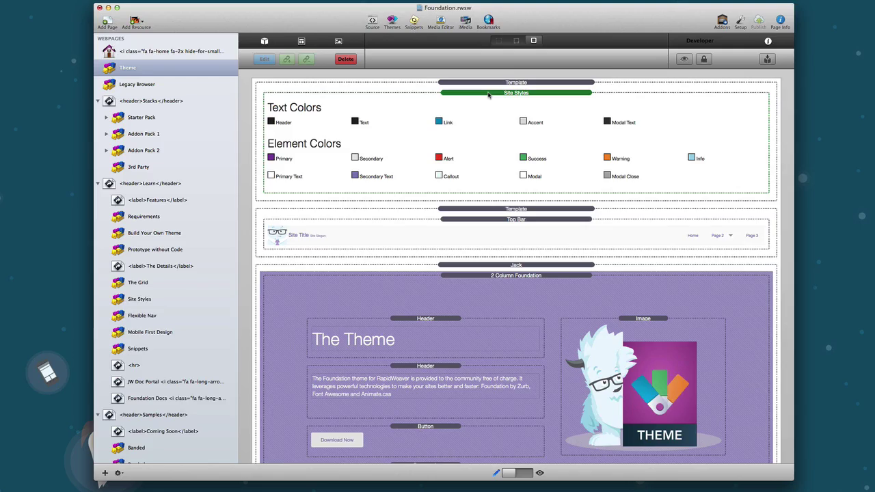